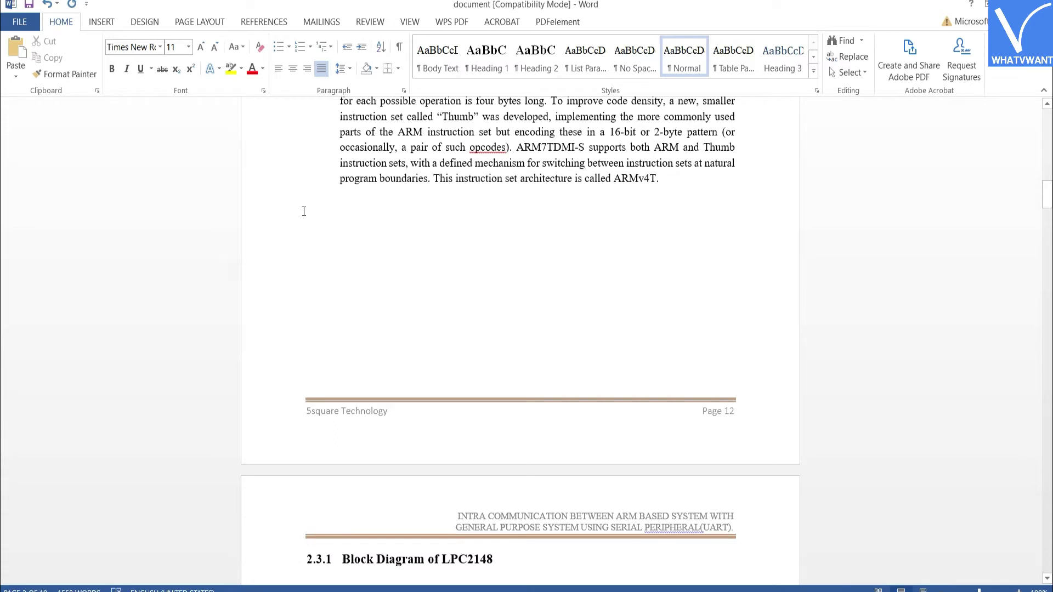
Embed project documrnt (2).pdf from the Documents folder as an object in the document
click(102, 22)
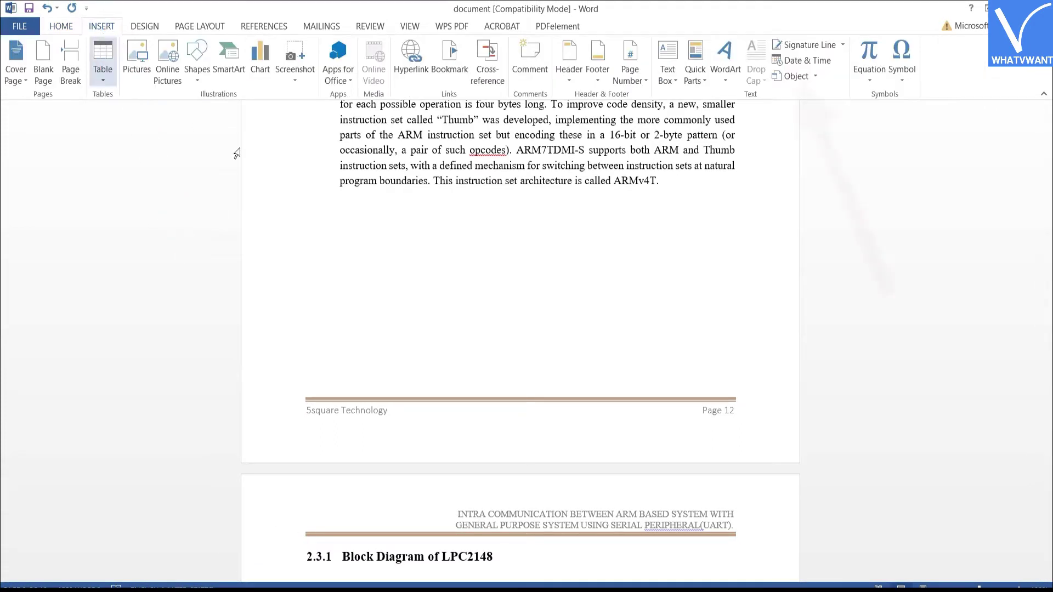
click(795, 80)
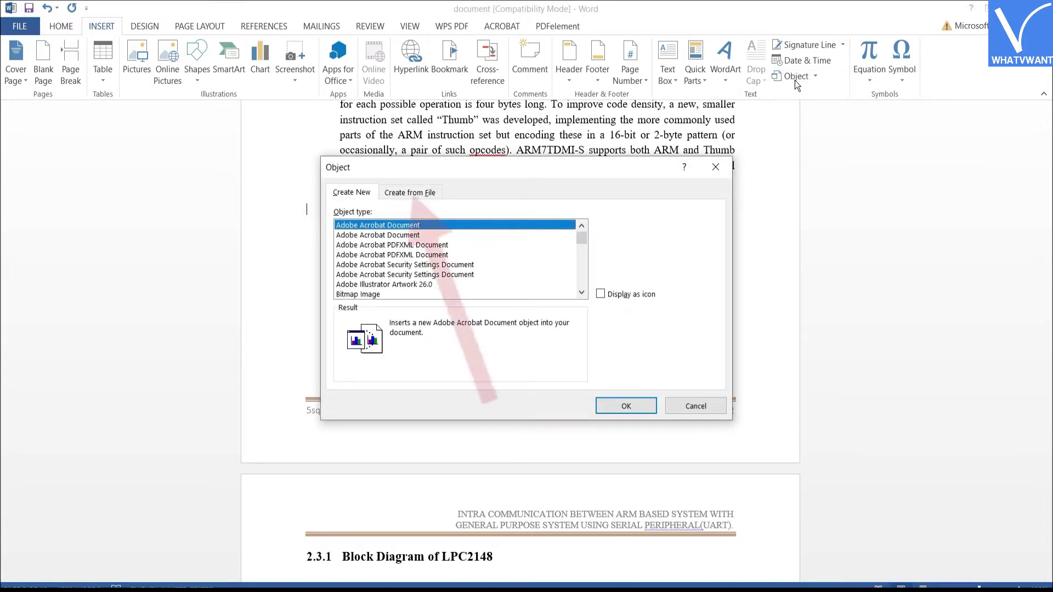
click(421, 193)
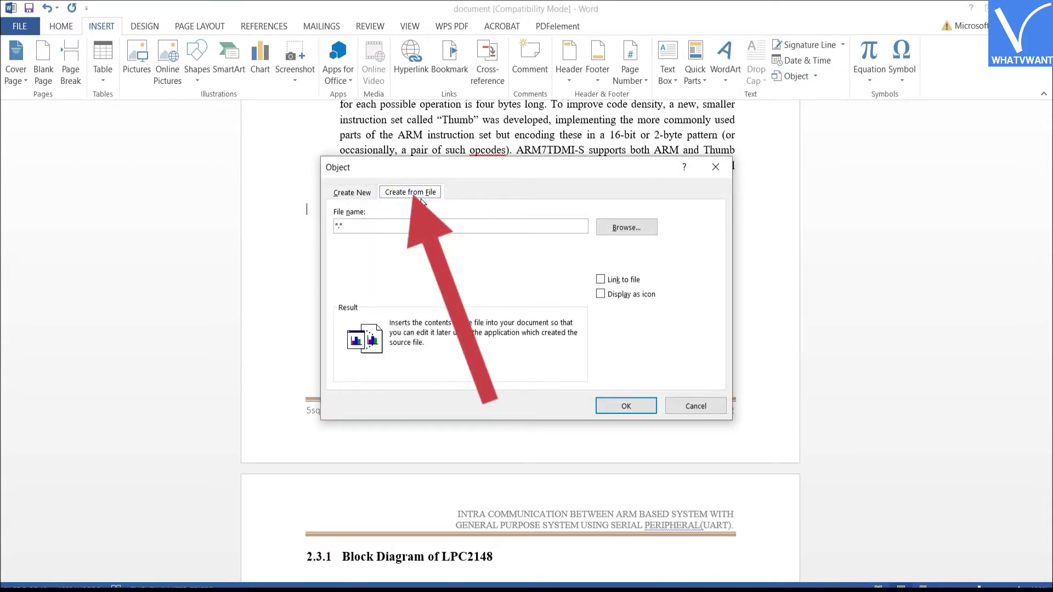
click(621, 229)
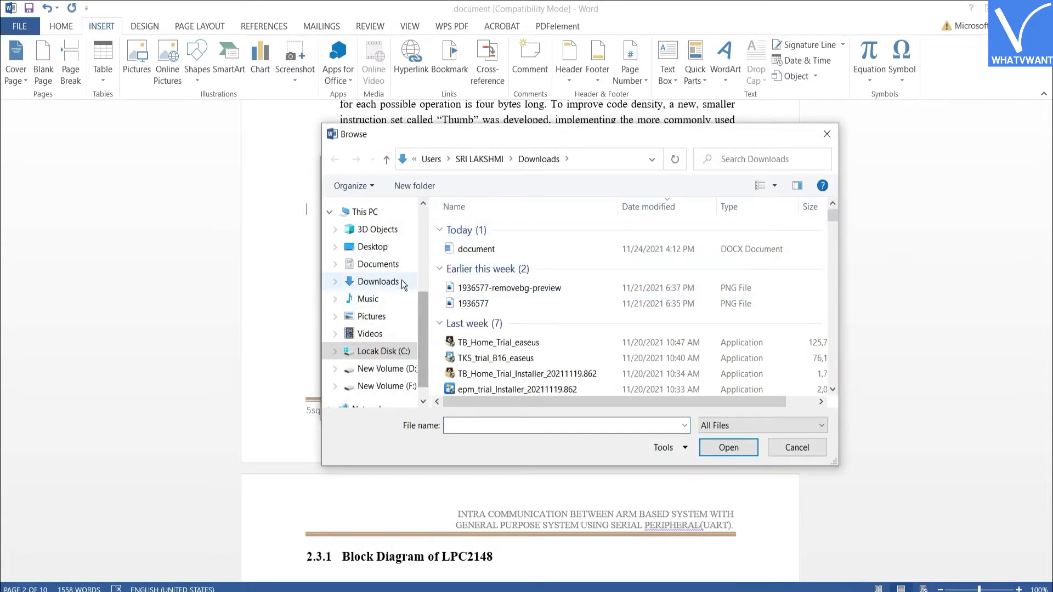
click(378, 263)
double_click(531, 373)
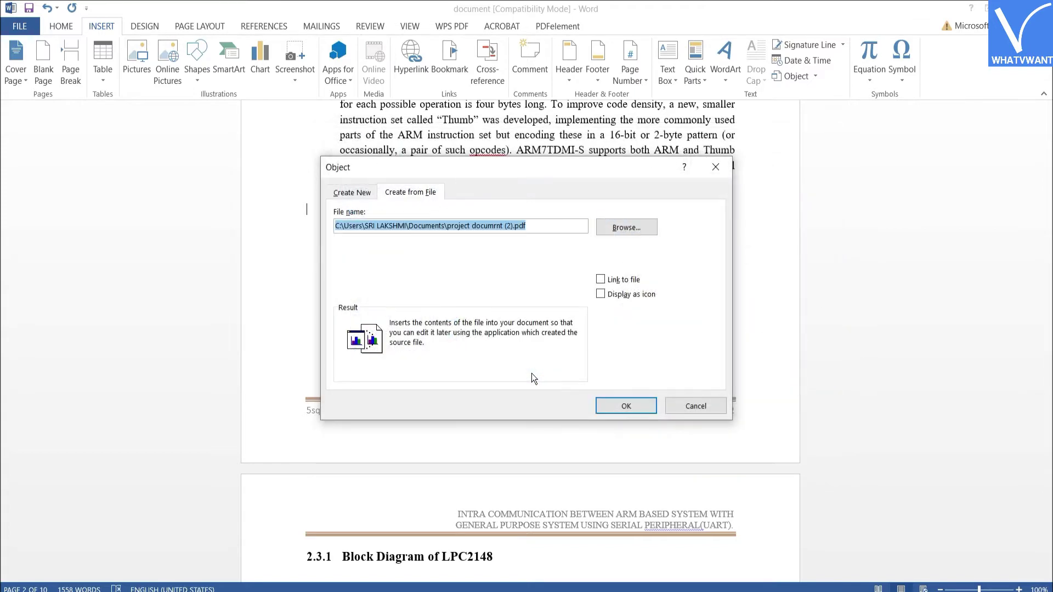
click(624, 408)
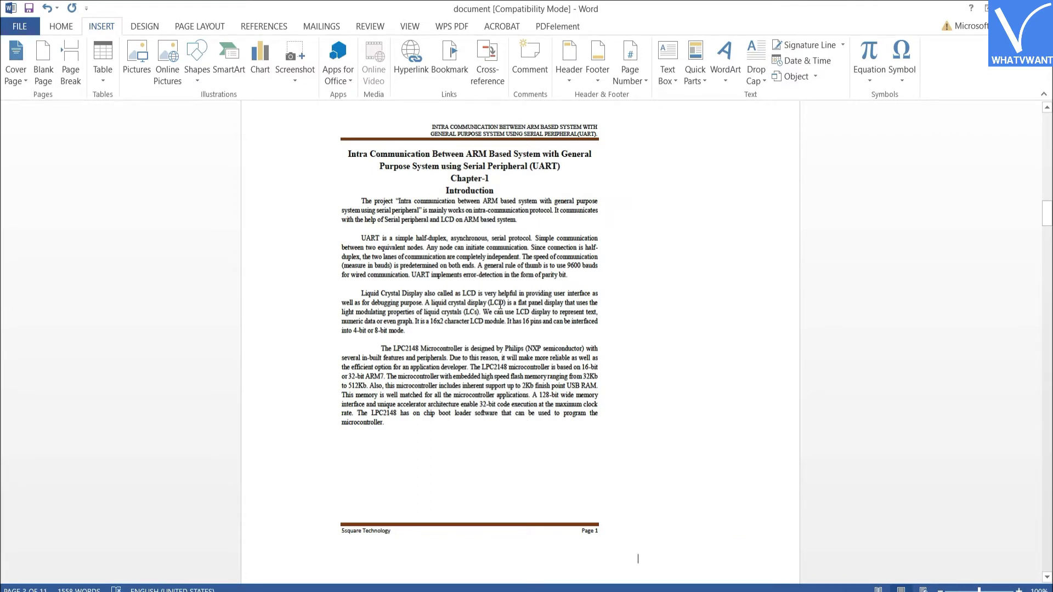
Open the embedded project documrnt (2).pdf object in Acrobat to view its contents
double_click(467, 283)
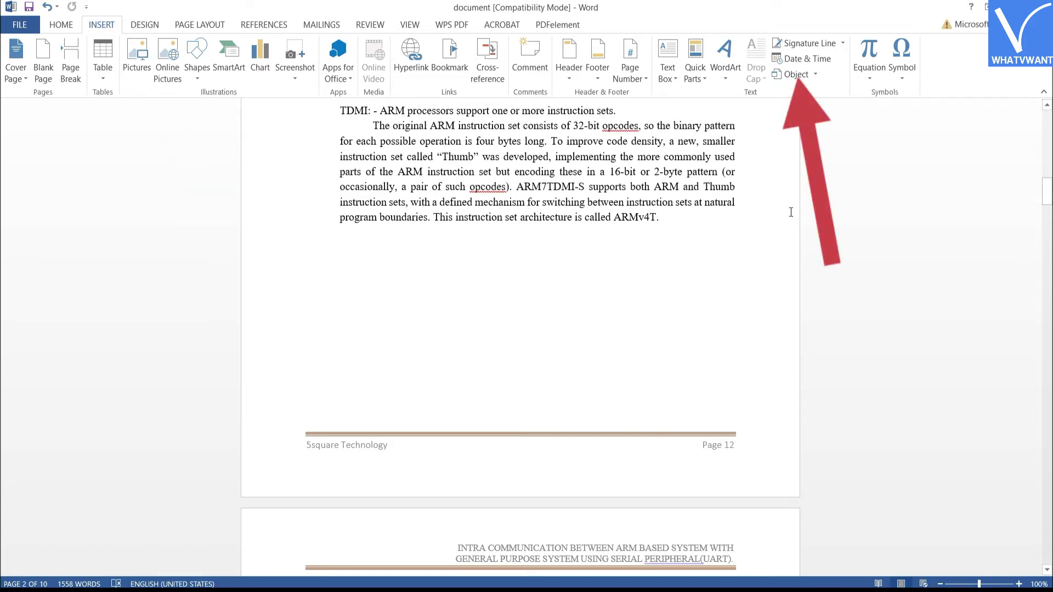
Insert project documrnt (2).pdf as an object with Link to file and Display as icon enabled
click(800, 80)
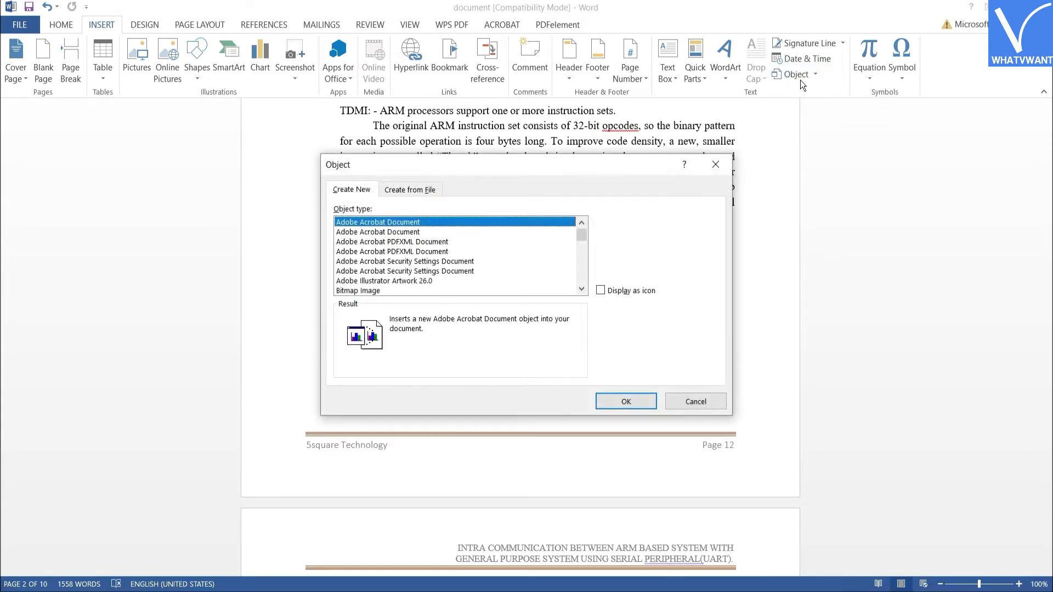
click(419, 193)
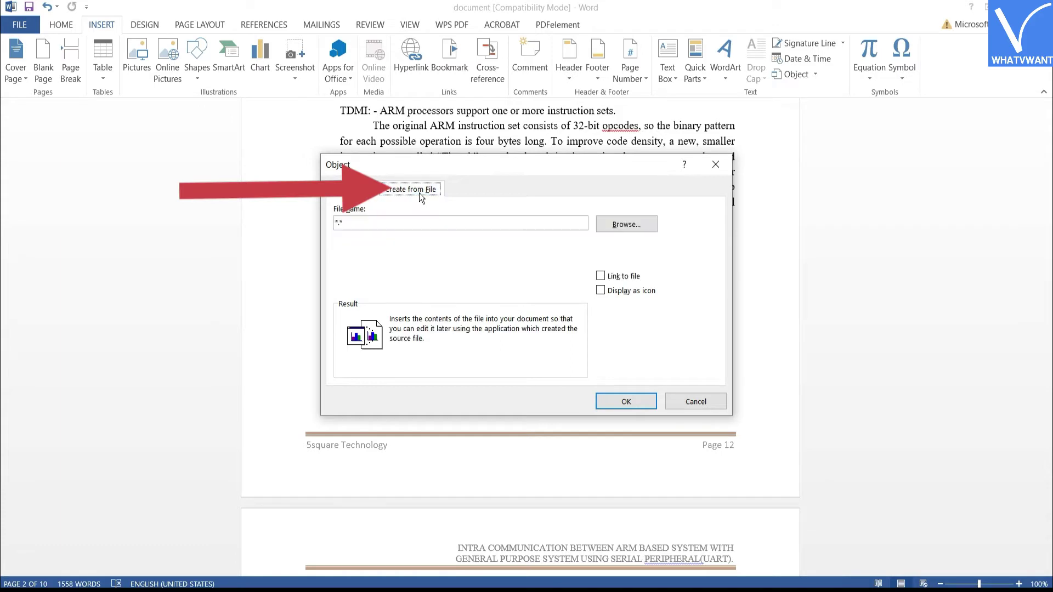
click(628, 225)
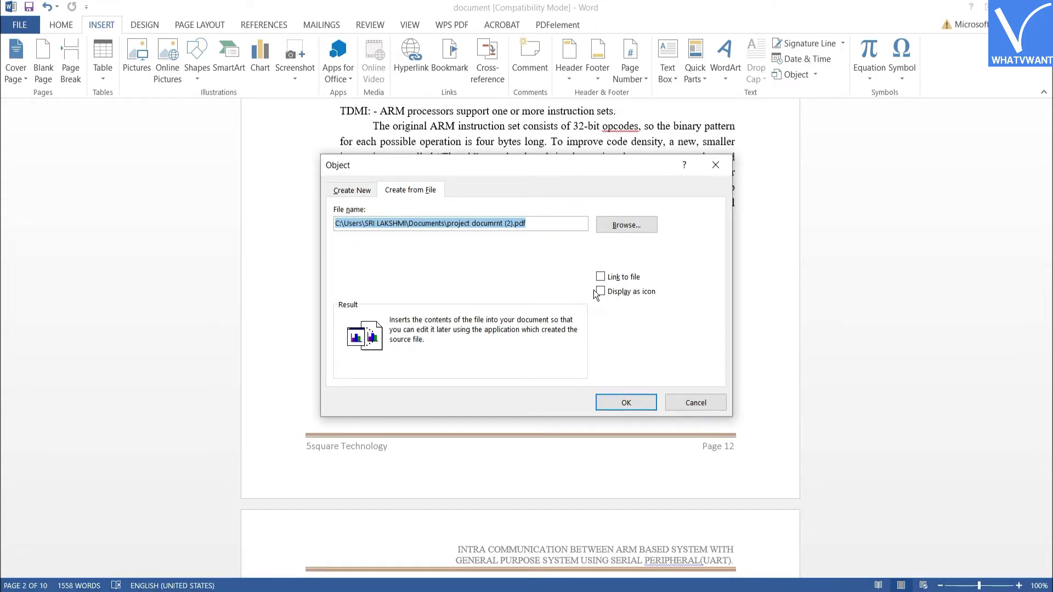
click(601, 277)
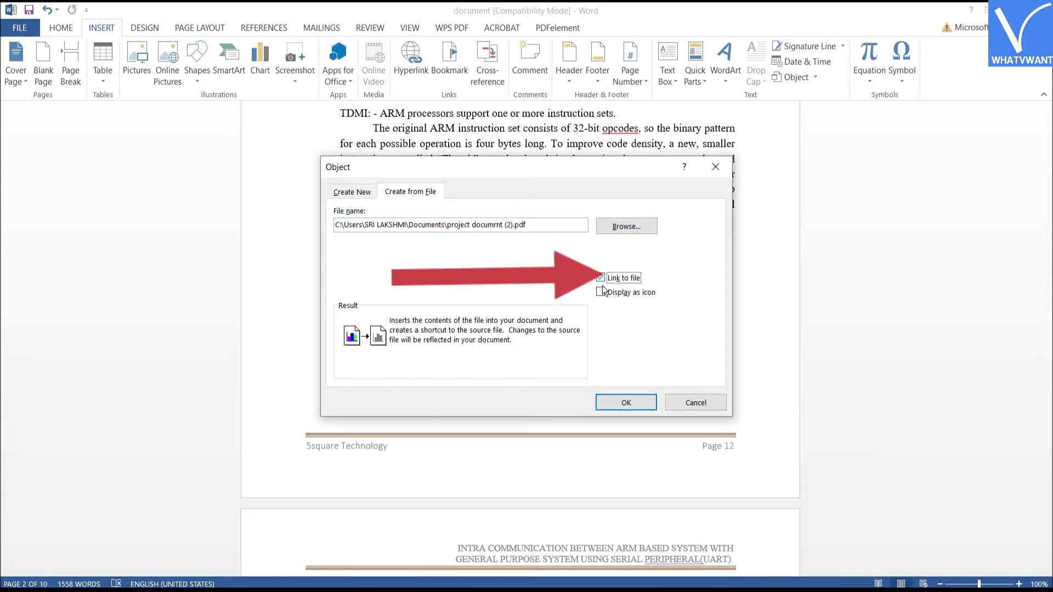
click(601, 292)
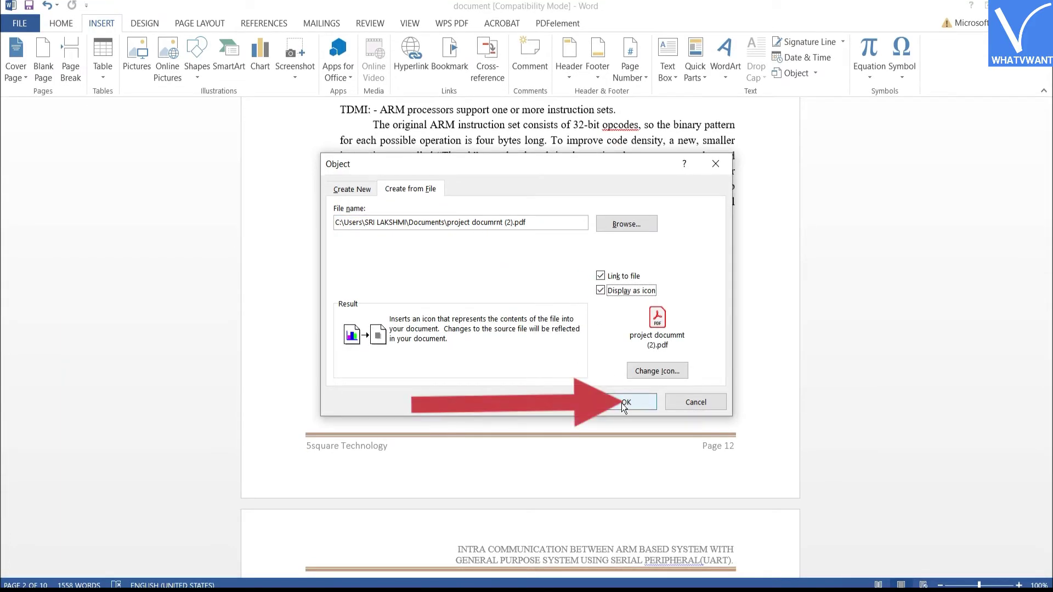
click(625, 402)
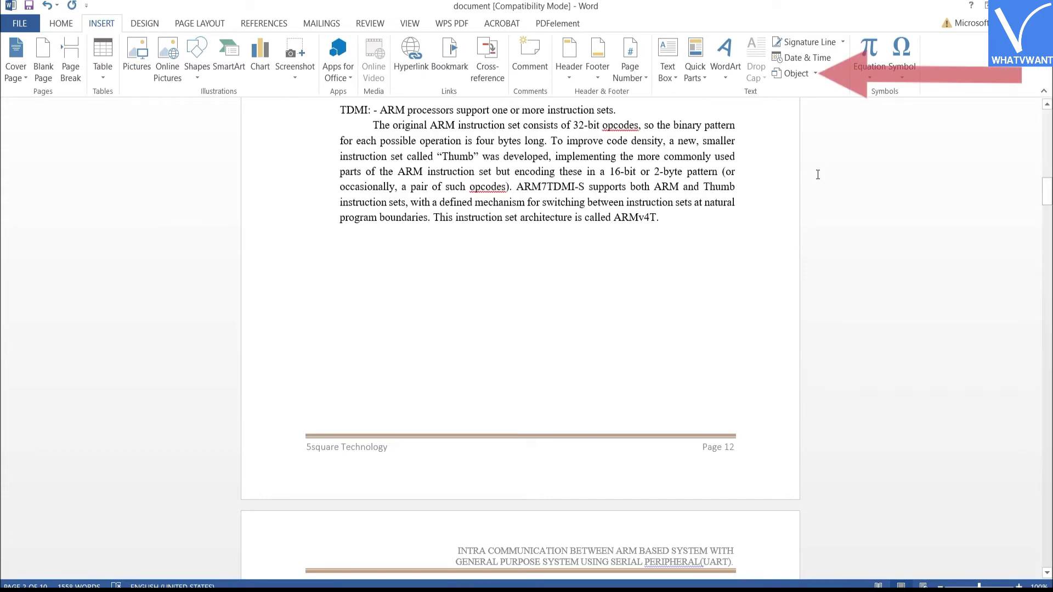
Insert document.pdf from Documents as converted text, then save the document
click(819, 74)
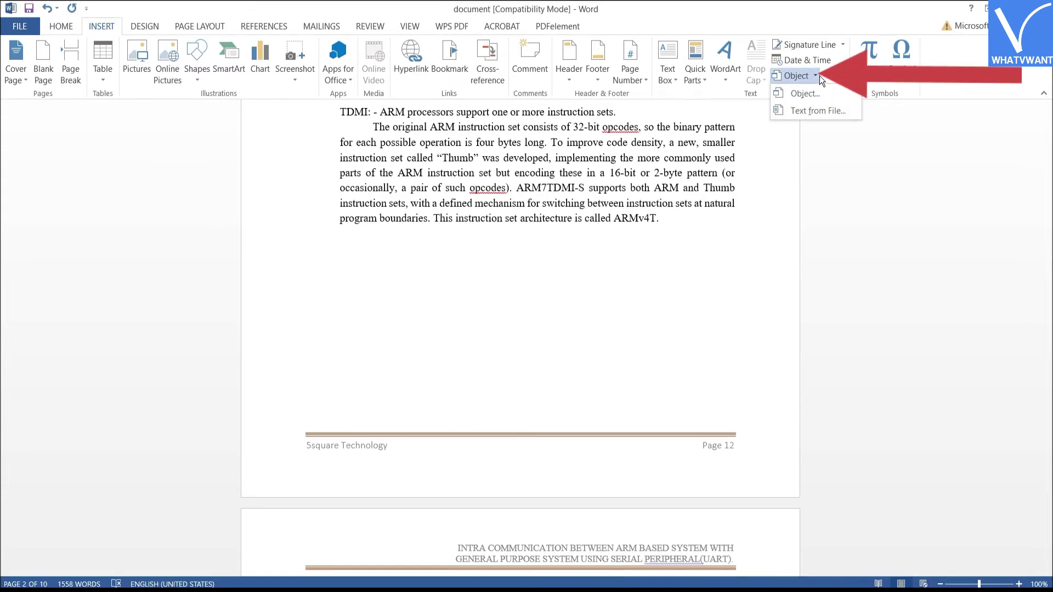
click(843, 112)
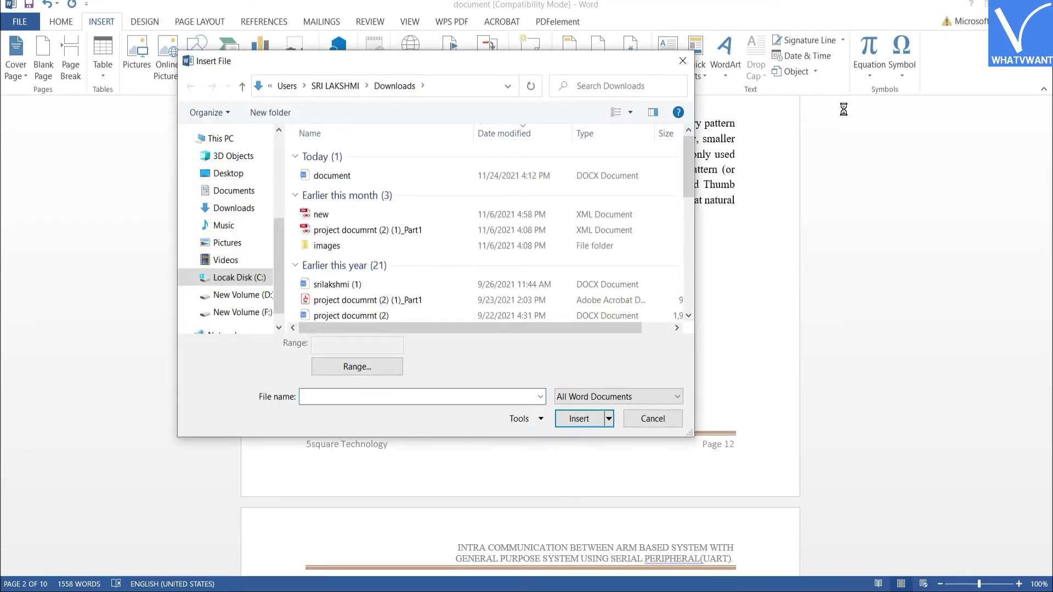
click(249, 197)
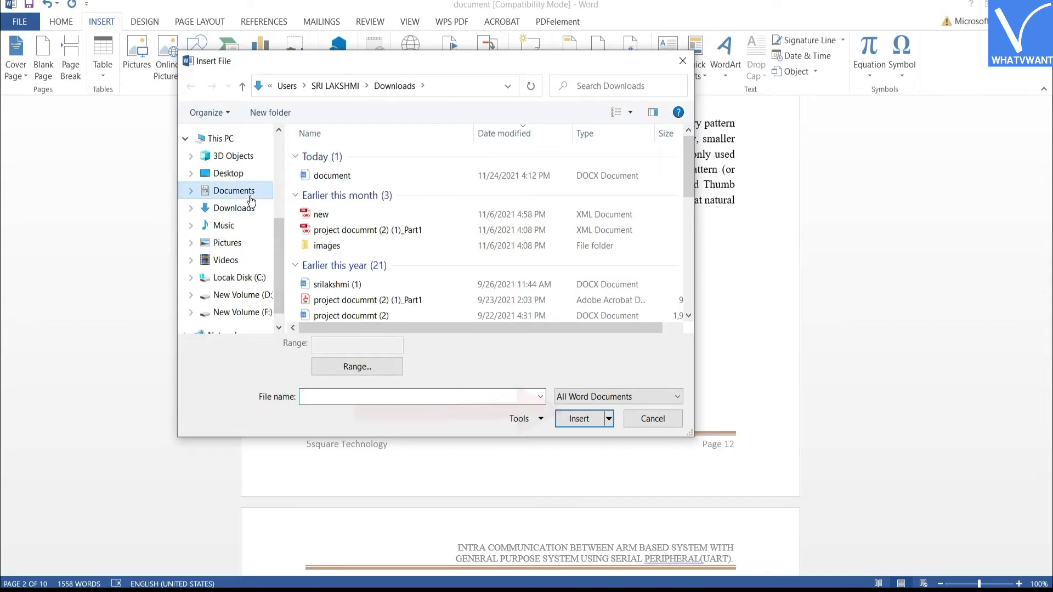
click(351, 265)
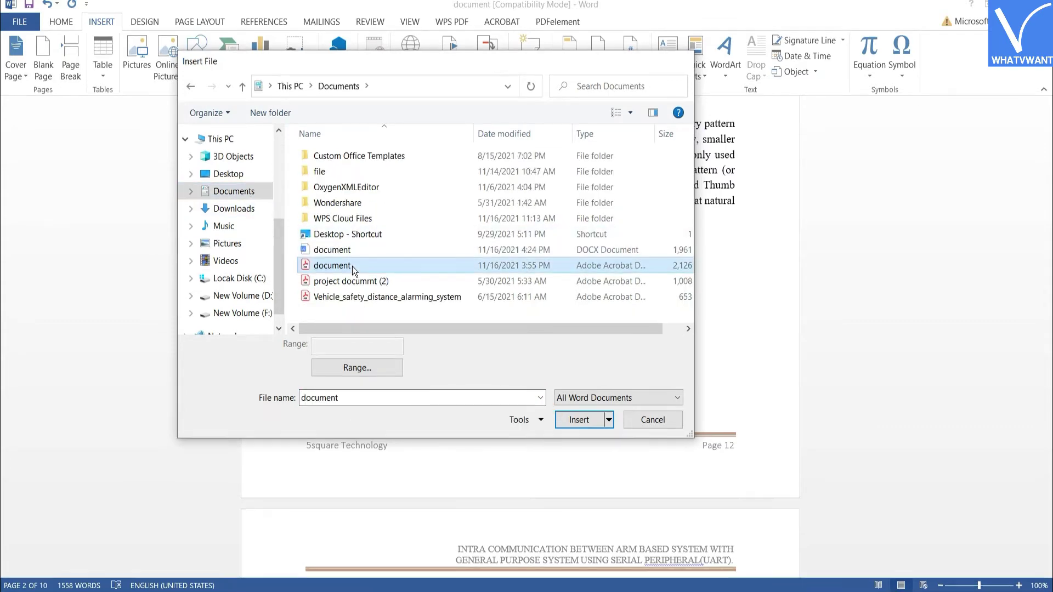
double_click(352, 265)
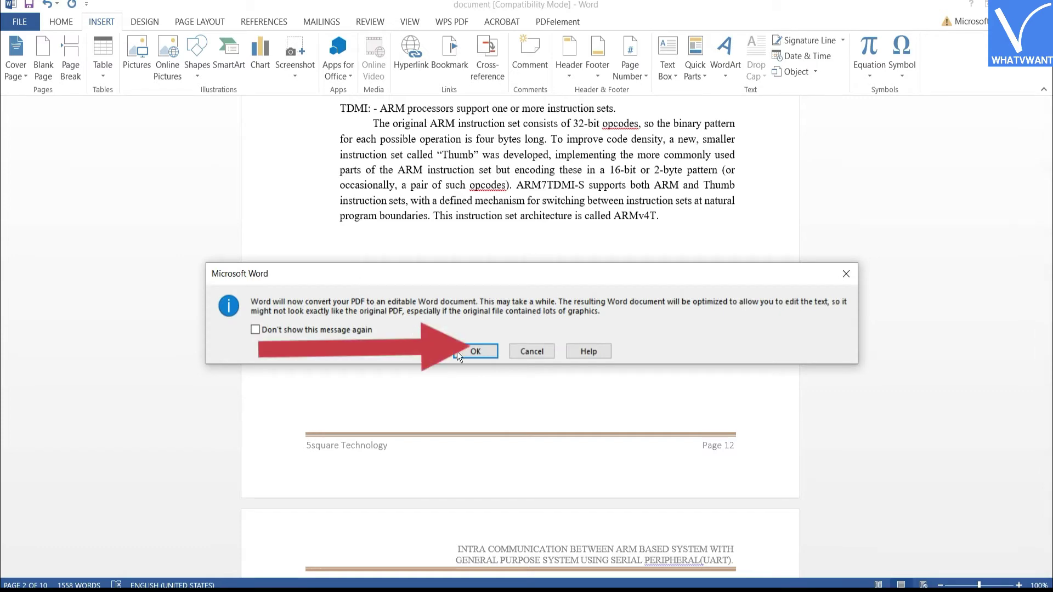
click(475, 352)
drag(1047, 129, 1047, 134)
key(ctrl+s)
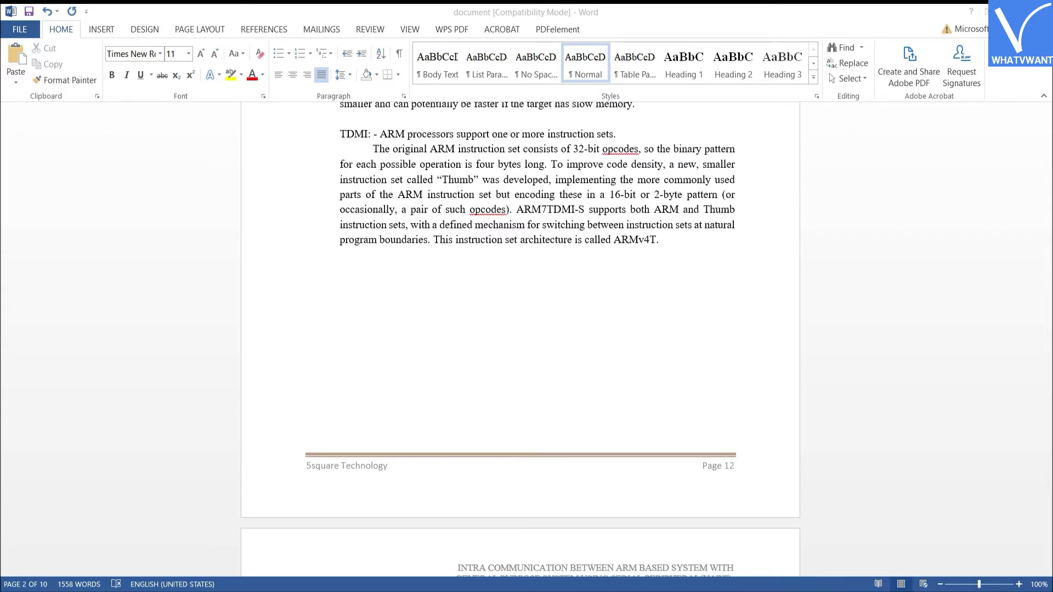
Drag document.pdf from the Documents folder onto the Word page
key(alt+Tab)
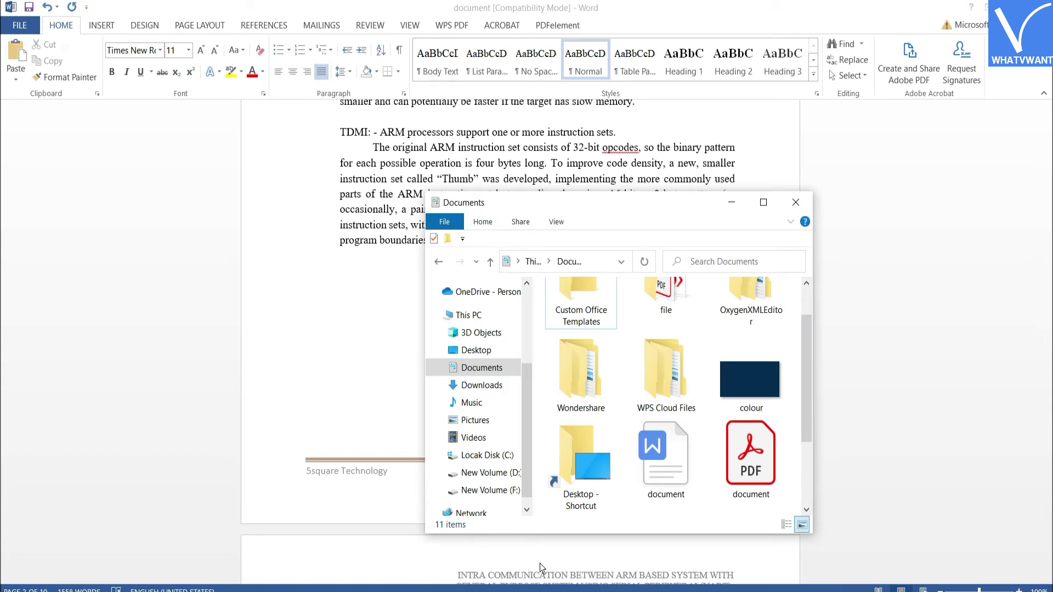
drag(748, 452, 388, 350)
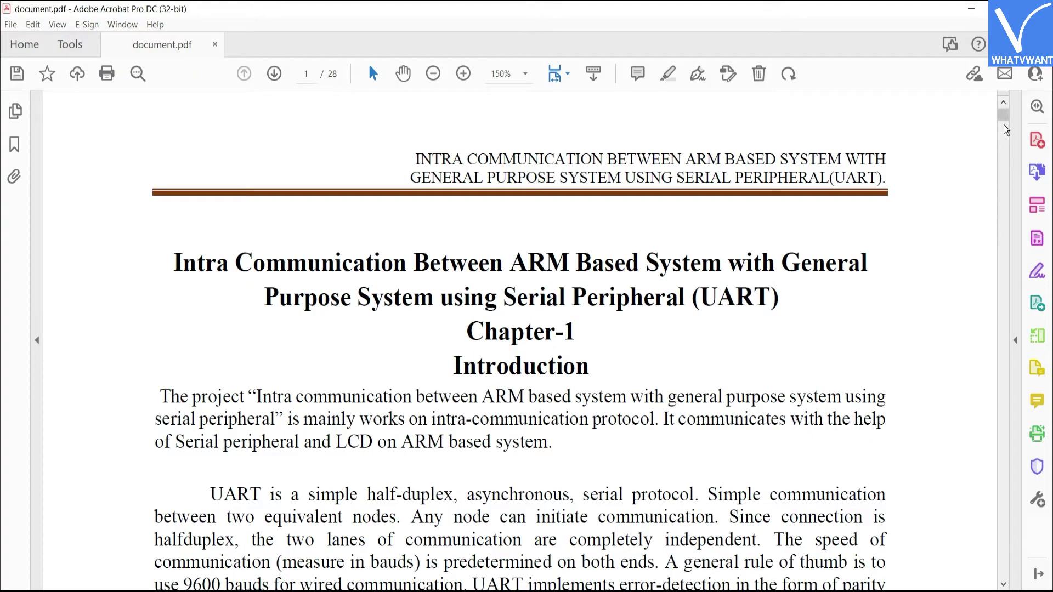
Select the paragraph starting 'UART is a simple half-duplex, asynchronous, serial protocol' and copy it
drag(1006, 121, 1006, 124)
click(211, 272)
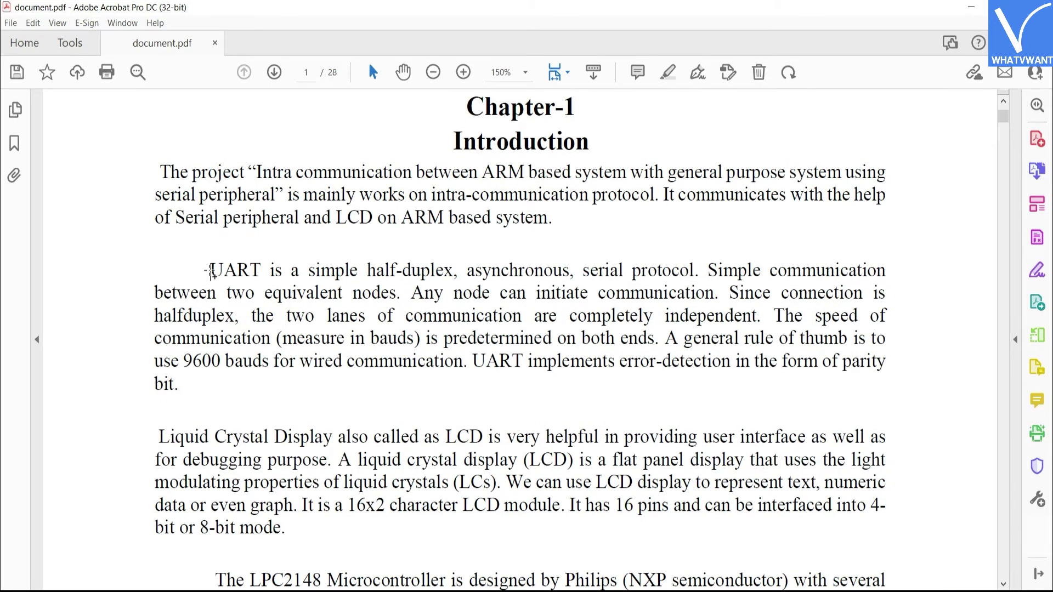
key(shift+Down)
key(shift+Down)
key(shift+Down)
key(shift+Down)
key(shift+Down)
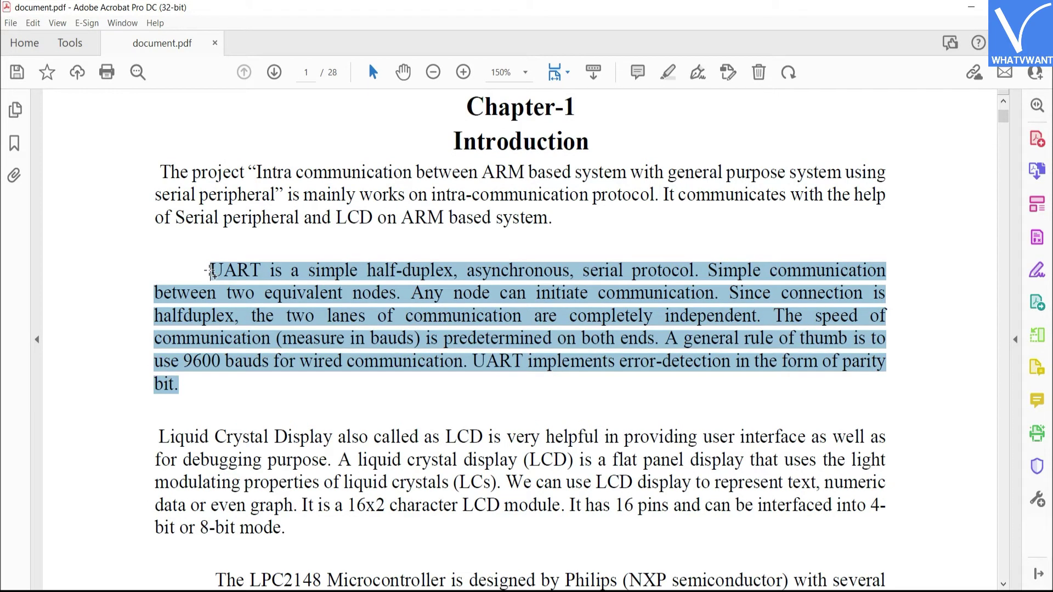
right_click(247, 292)
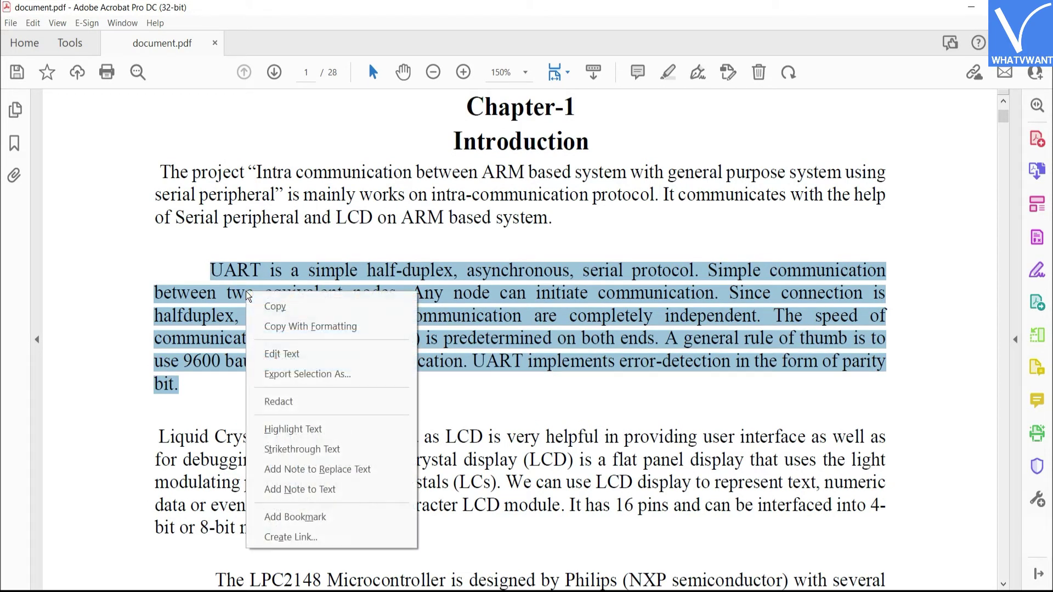
click(298, 312)
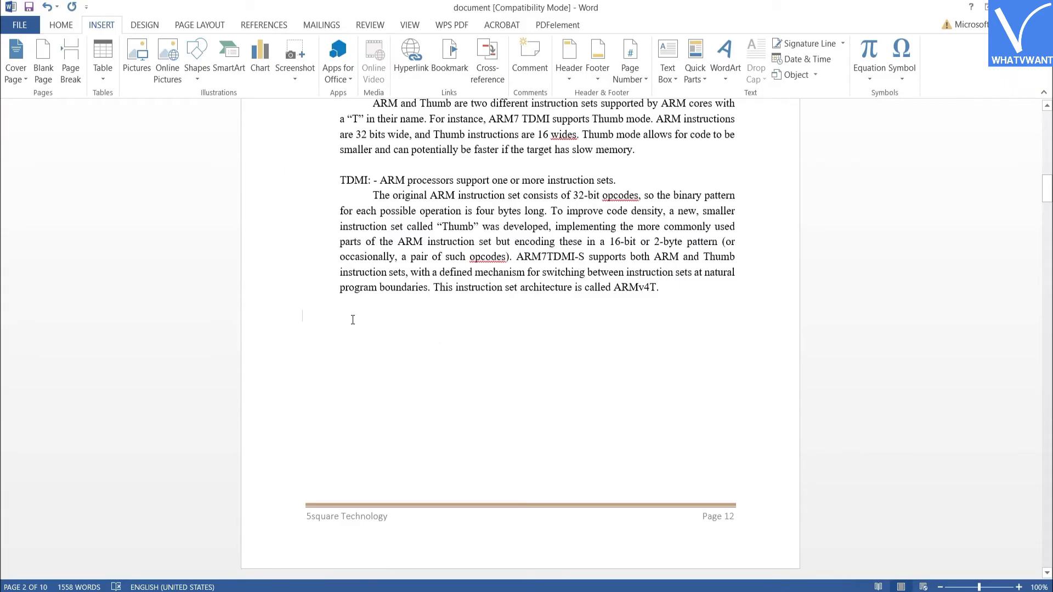
Paste the copied UART paragraph onto the empty line below the ARMv4T paragraph
key(ctrl+v)
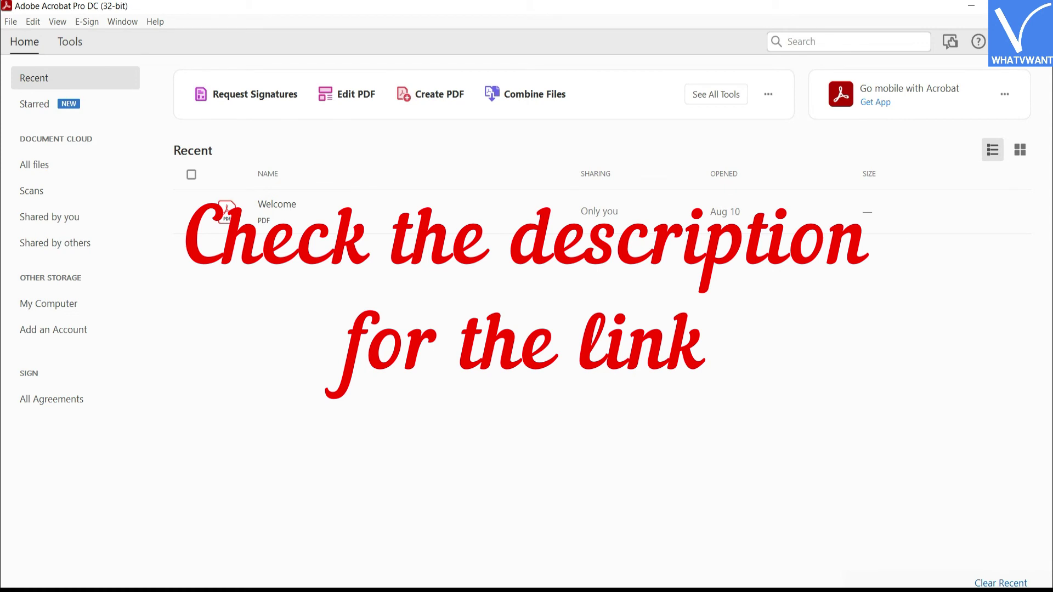
Load project documrnt (2) (1)_Part2 into Acrobat's Export PDF tool
click(68, 43)
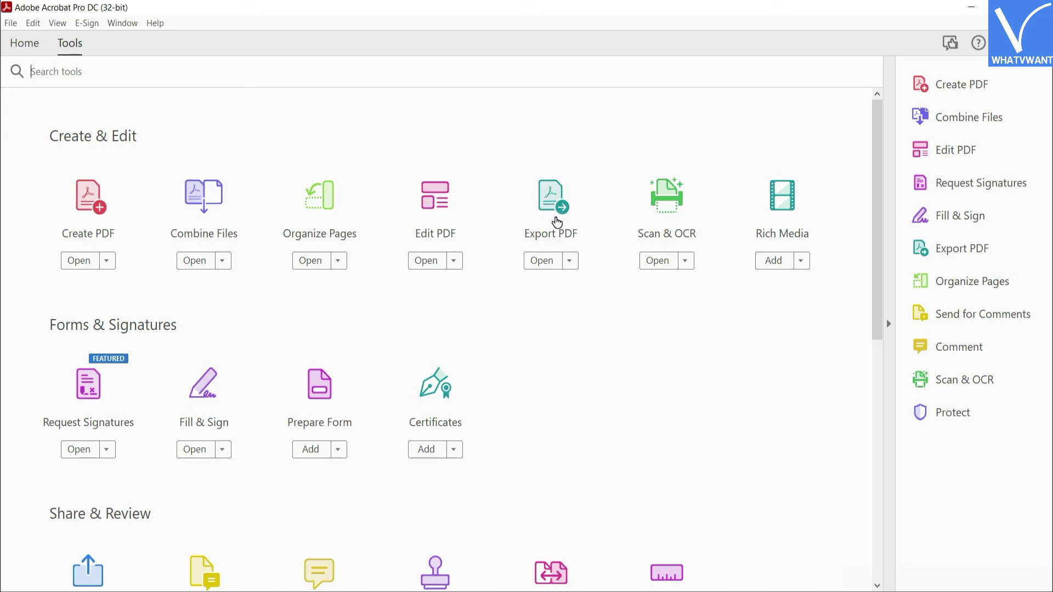
click(556, 219)
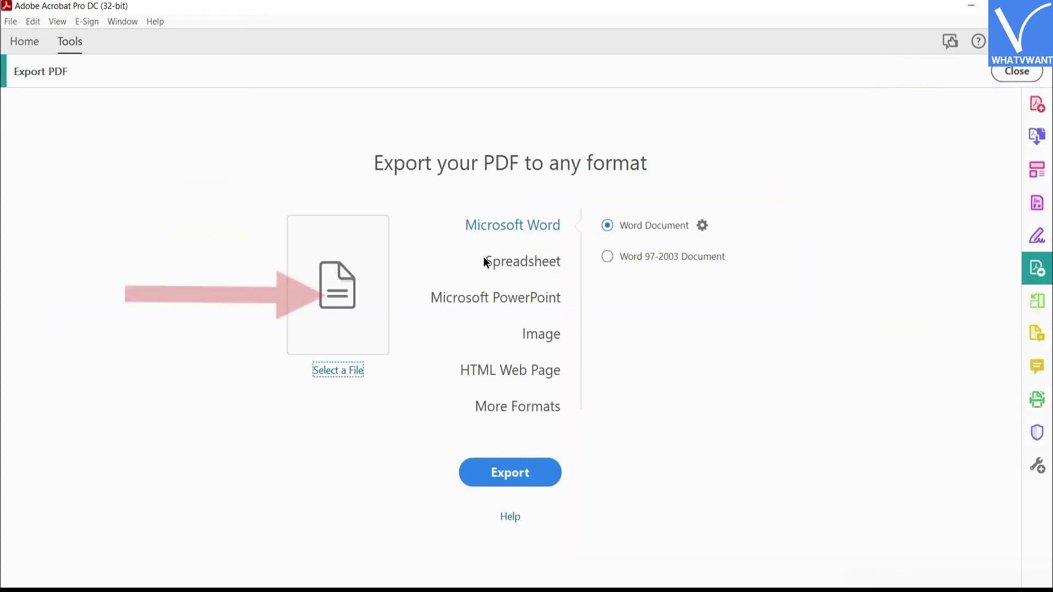
click(344, 362)
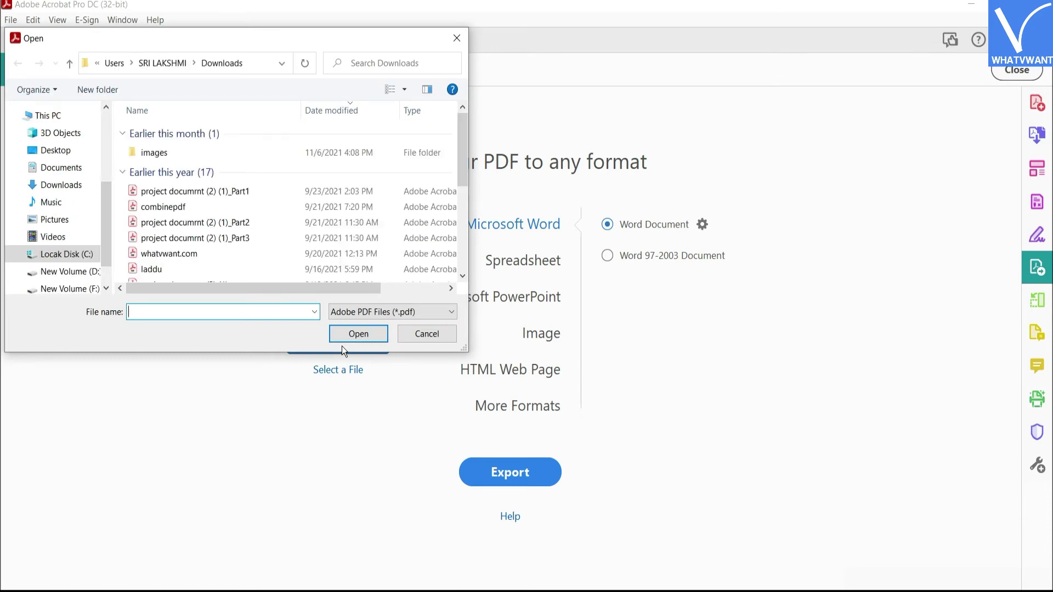
click(246, 228)
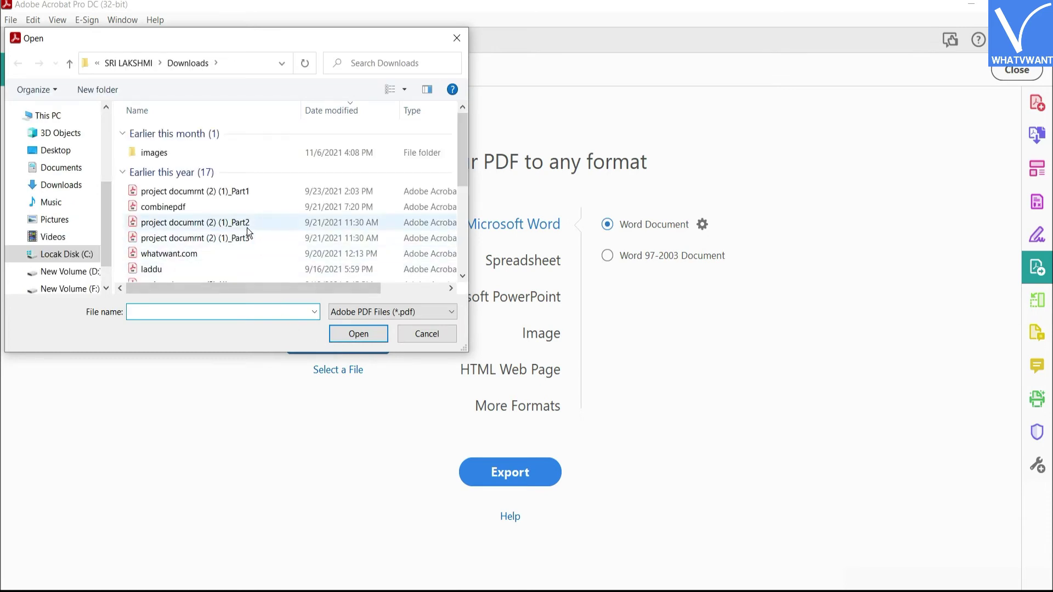
double_click(246, 229)
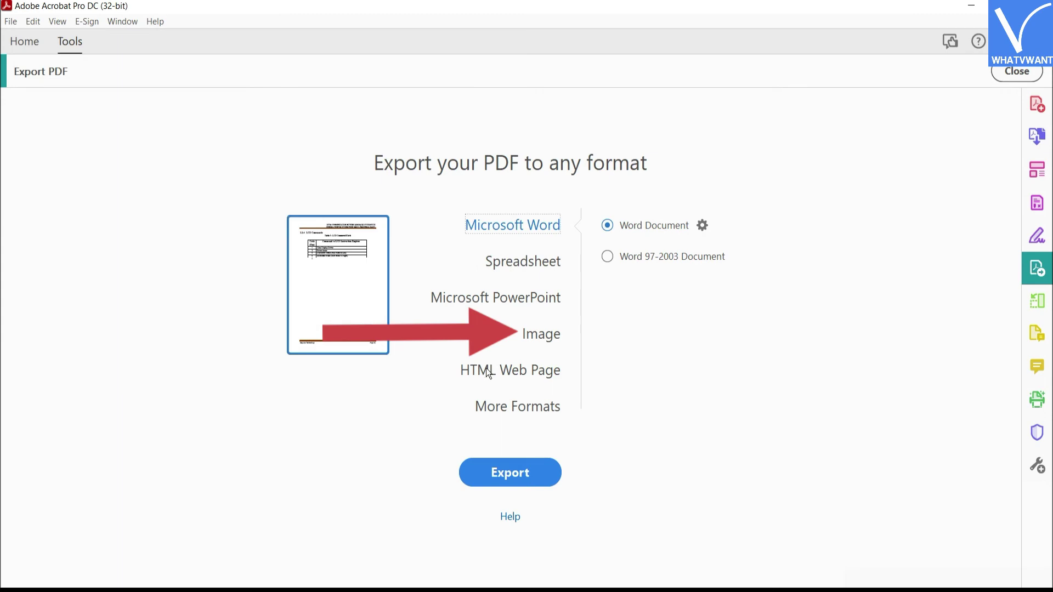
Export its pages as JPEG images into the images folder in Downloads
click(551, 339)
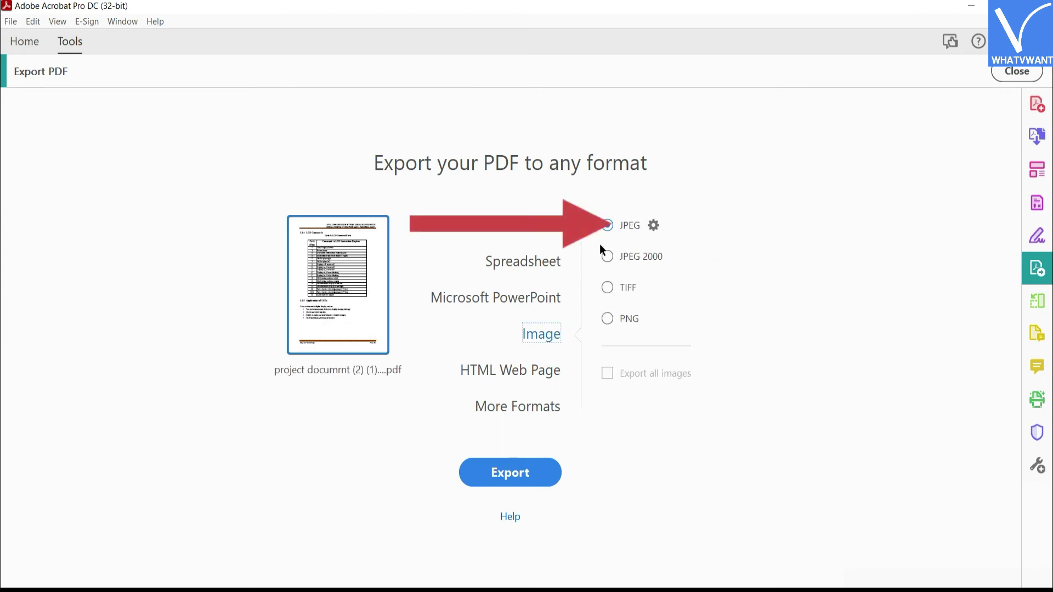
click(605, 225)
click(506, 469)
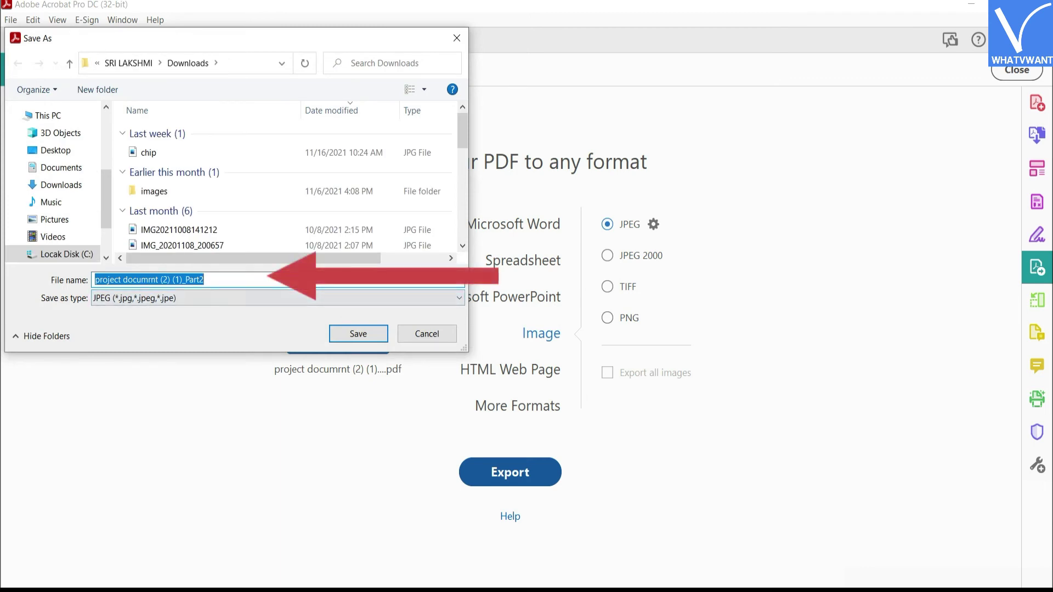
text(images)
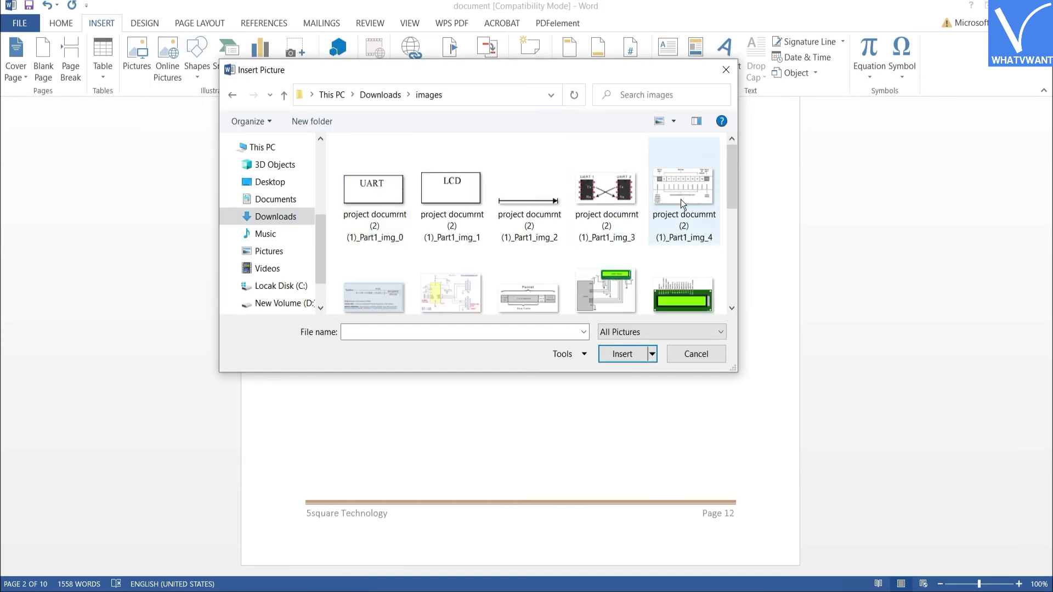
Insert the project documrnt (2) (1)_Part2_Page_05 image from Downloads\images
scroll(693, 211, down, 3)
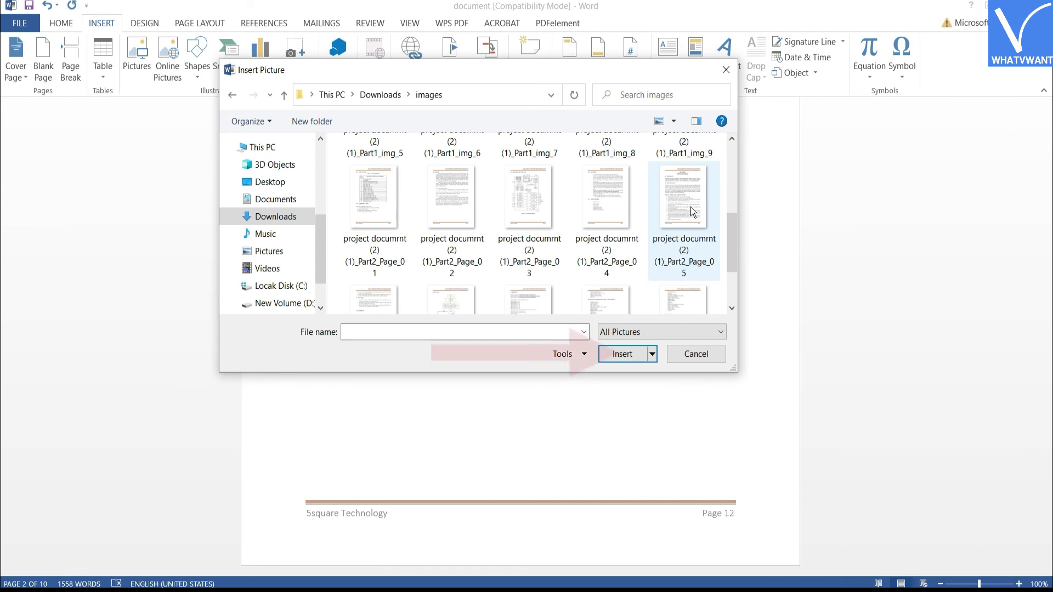
double_click(690, 206)
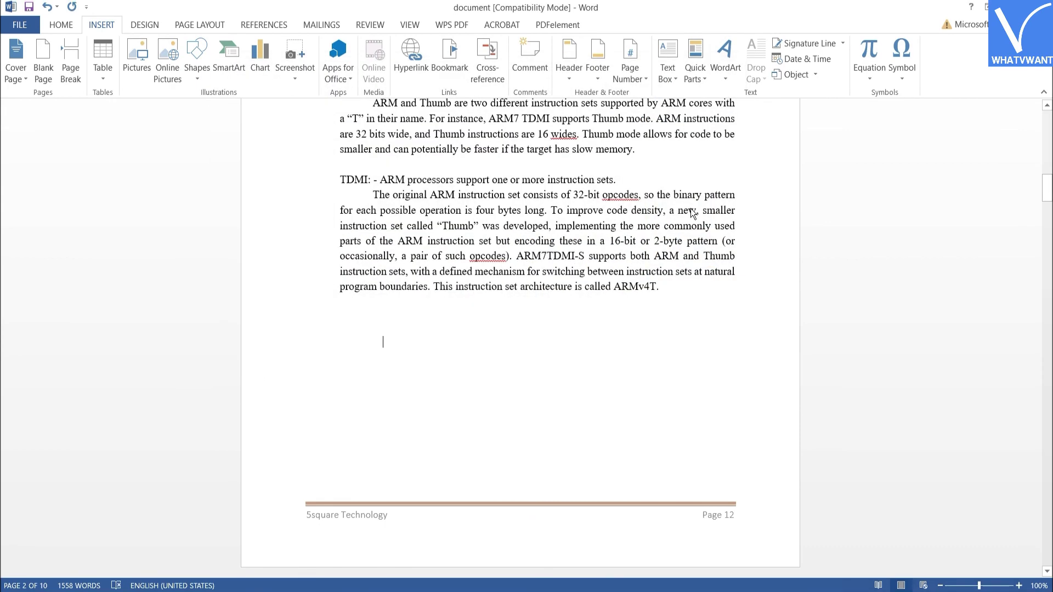